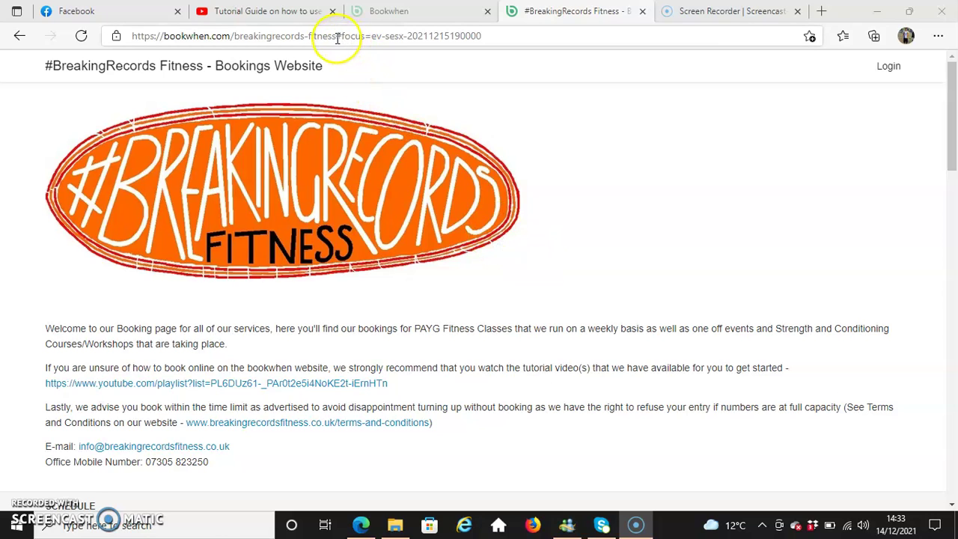
- Scroll the bookings page to the schedule from 14 Dec 2021, starting with Wednesday's Supple Strength class
left_click_drag(336, 39, 126, 35)
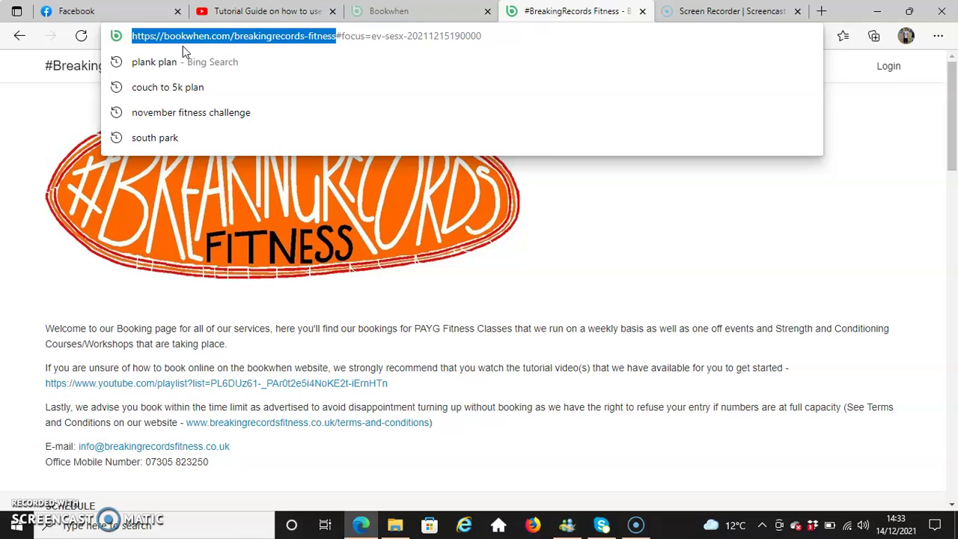
left_click(734, 301)
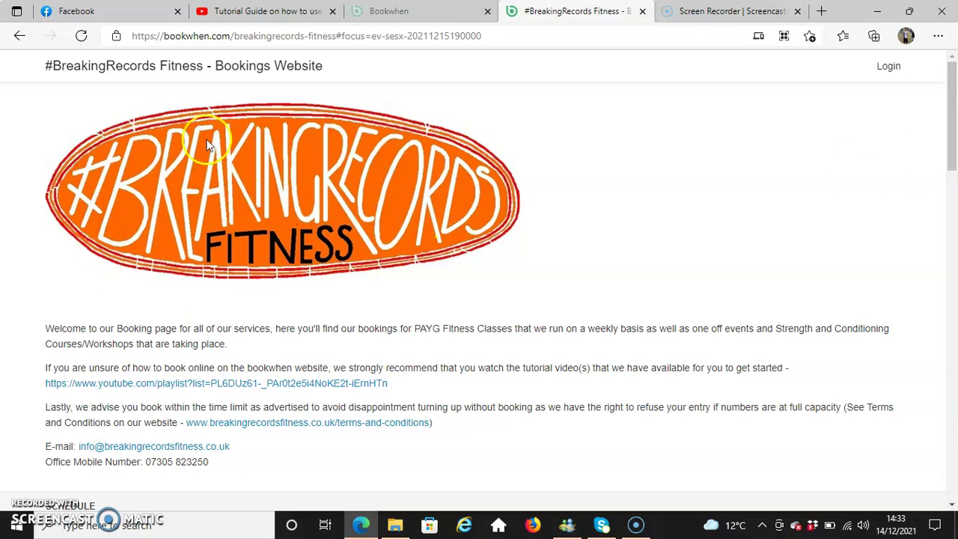
left_click_drag(952, 116, 947, 154)
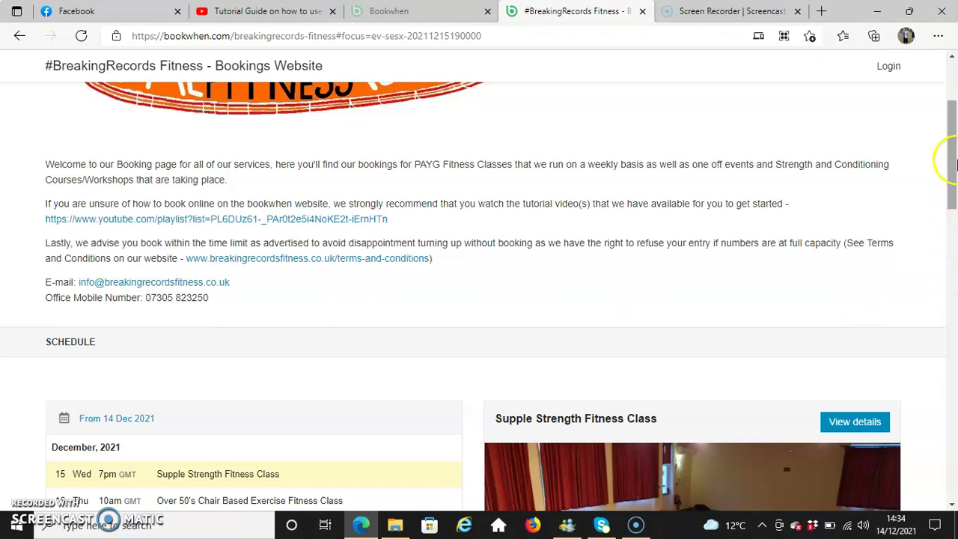
left_click_drag(952, 153, 951, 233)
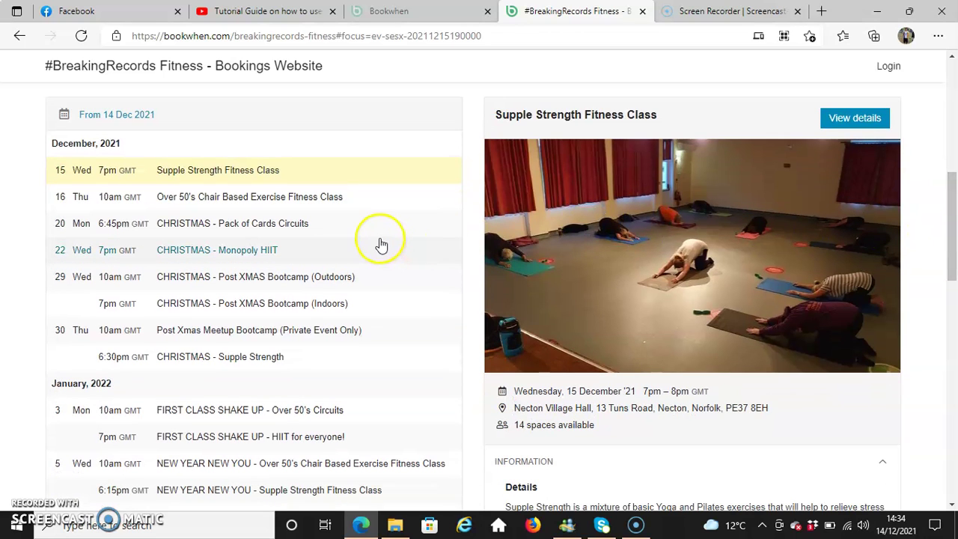
left_click_drag(951, 196, 954, 173)
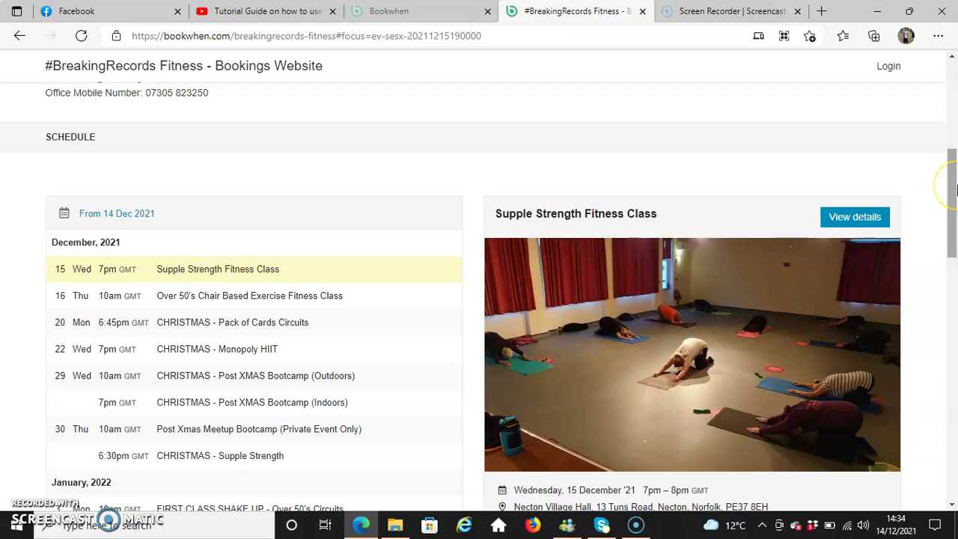
left_click(954, 179)
left_click_drag(953, 180, 941, 219)
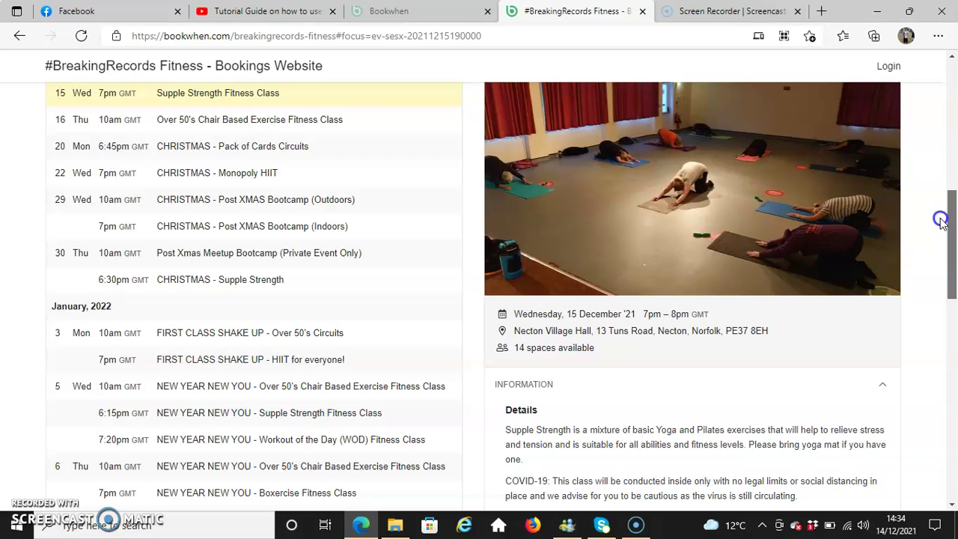
left_click_drag(941, 219, 948, 333)
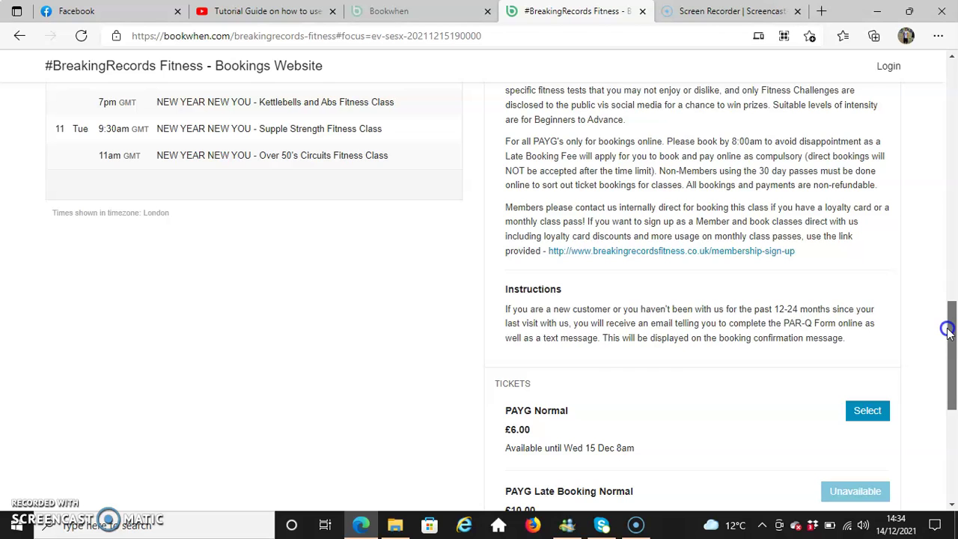
left_click_drag(948, 331, 952, 361)
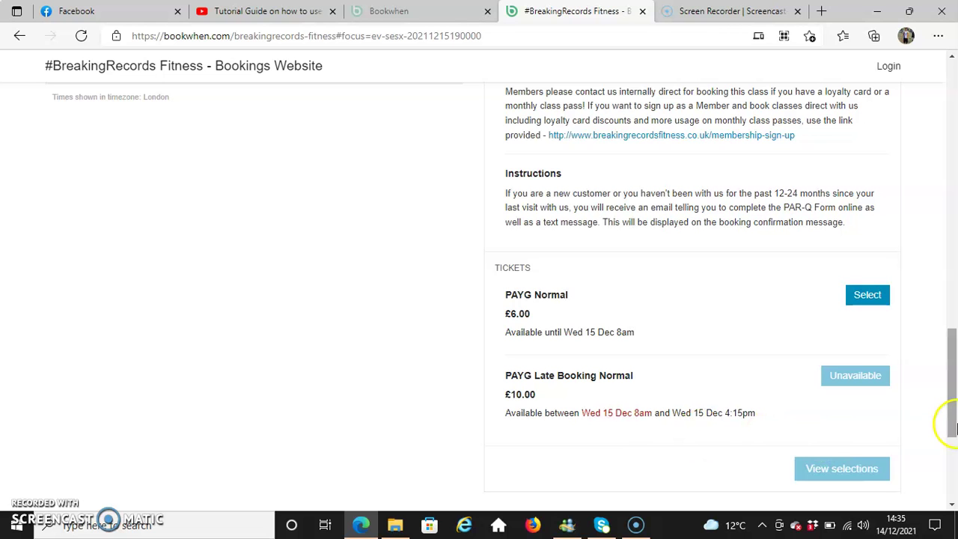
left_click_drag(951, 421, 953, 257)
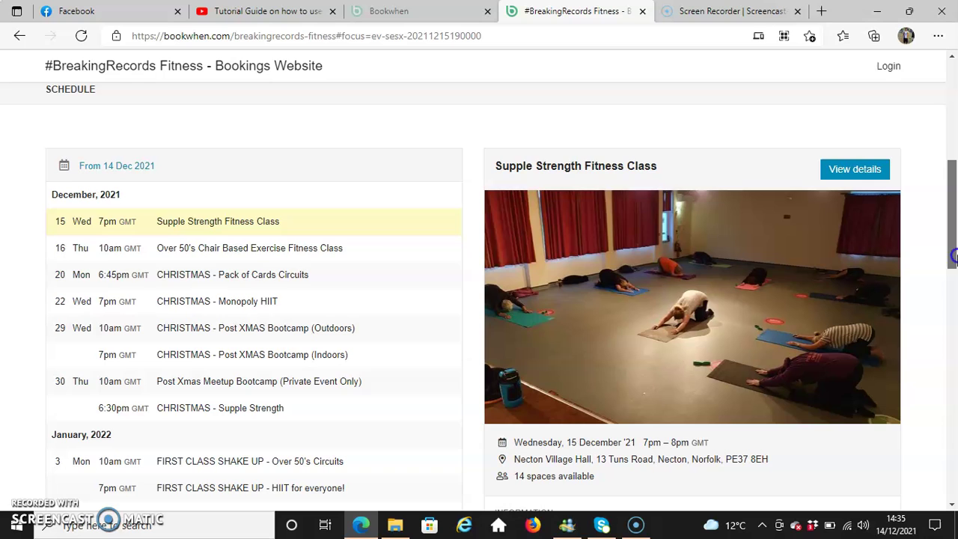
left_click(213, 251)
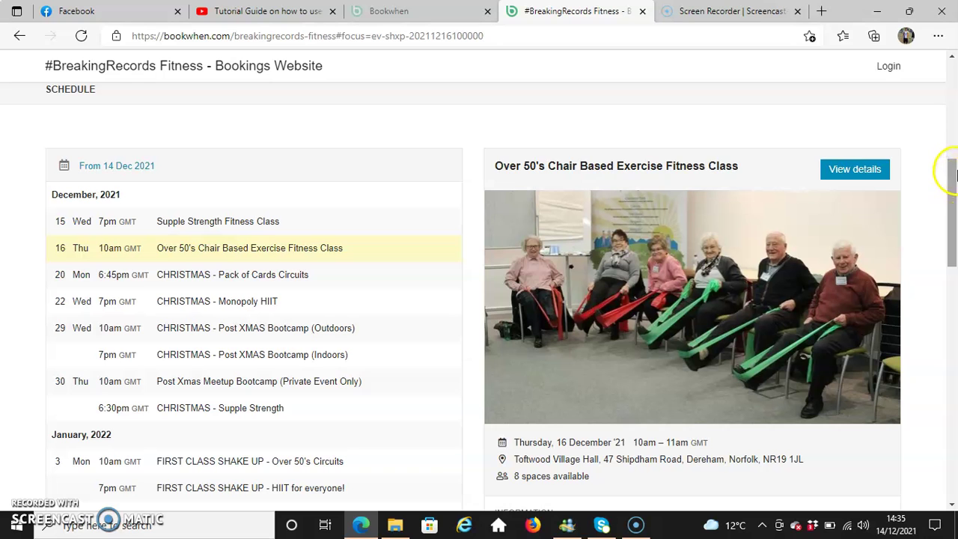
left_click(954, 170)
left_click_drag(954, 170, 954, 181)
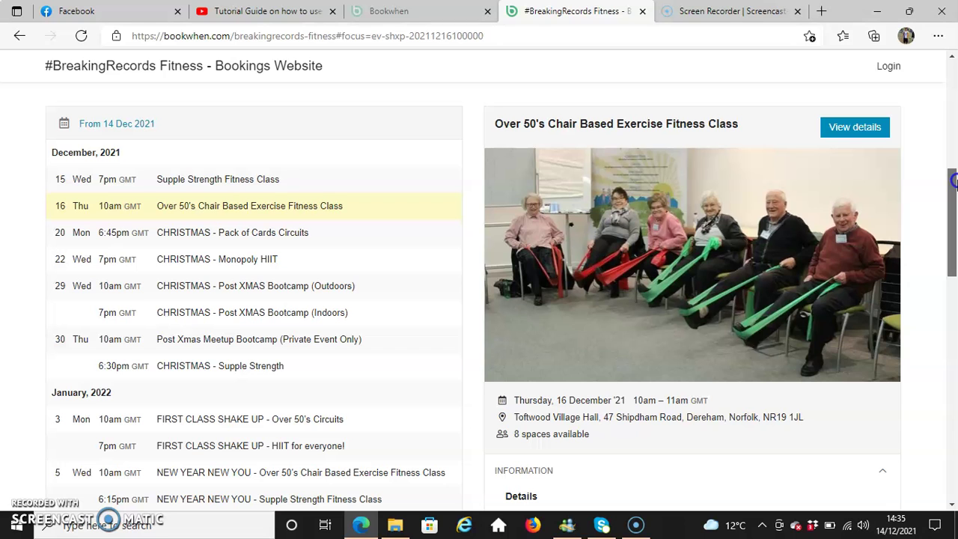
left_click_drag(954, 182, 946, 352)
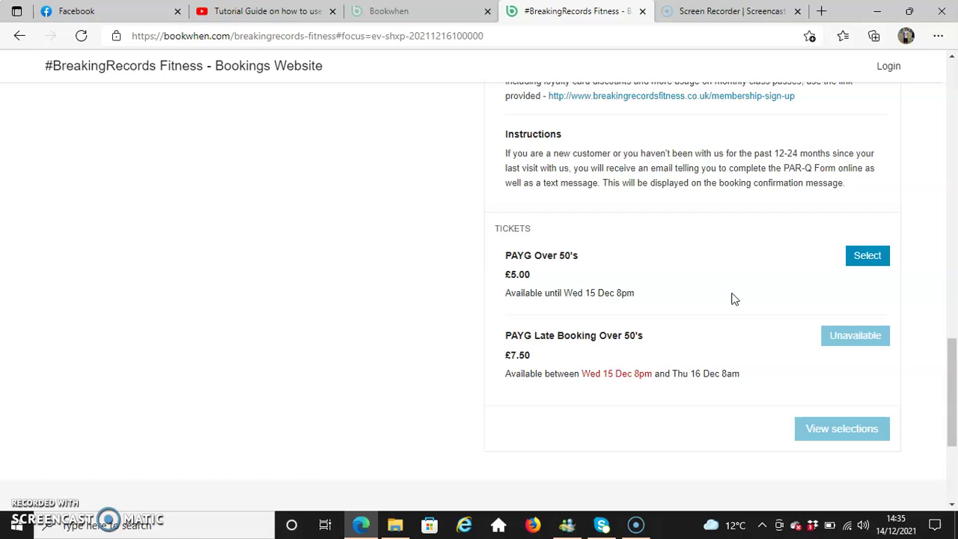
left_click_drag(944, 400, 951, 217)
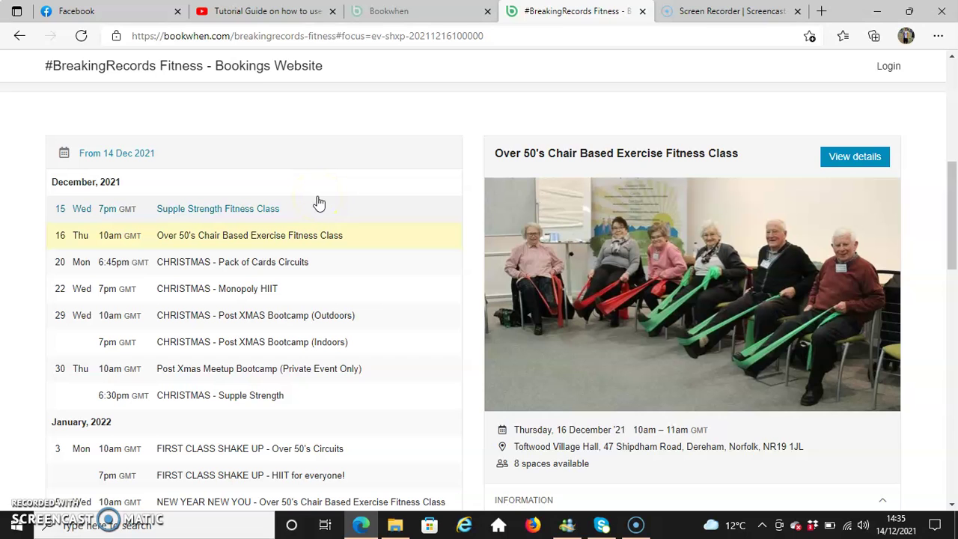
- Select PAYG Normal for the Supple Strength class, raise it to 3, then lower it back to 1 (£6.00)
left_click(231, 215)
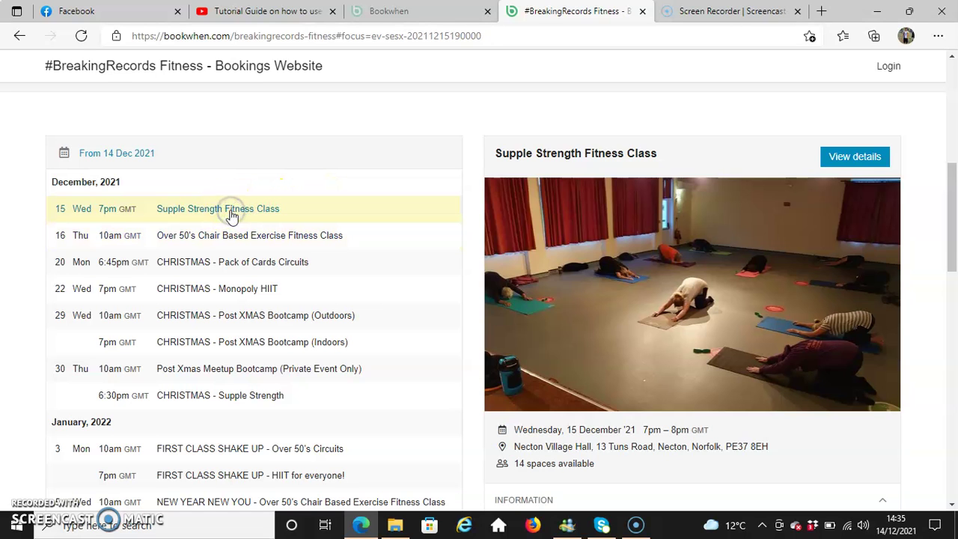
left_click_drag(953, 220, 950, 383)
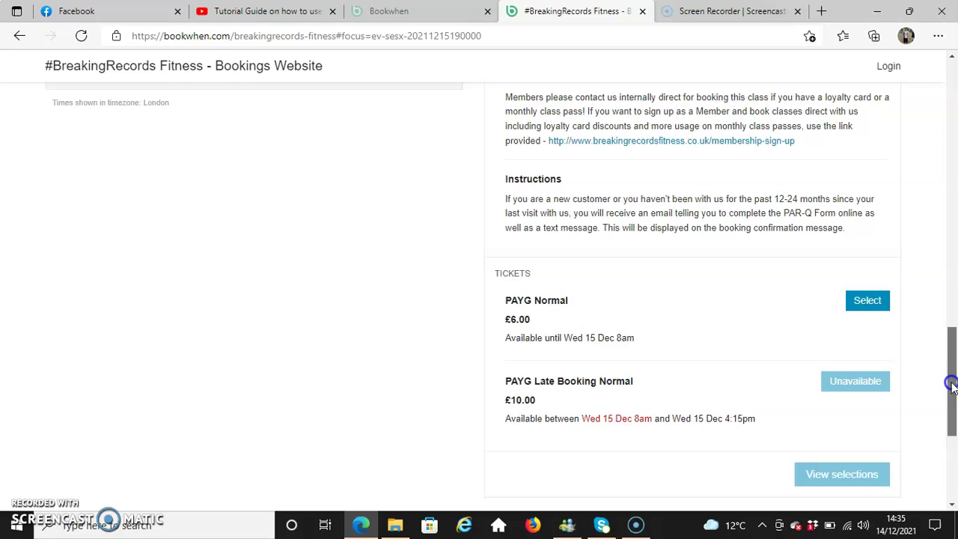
left_click(869, 301)
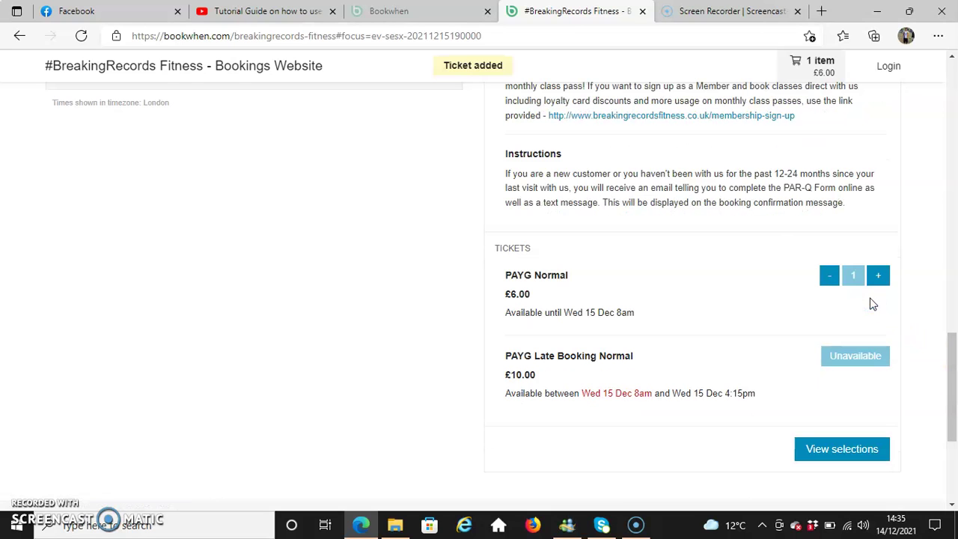
left_click(877, 278)
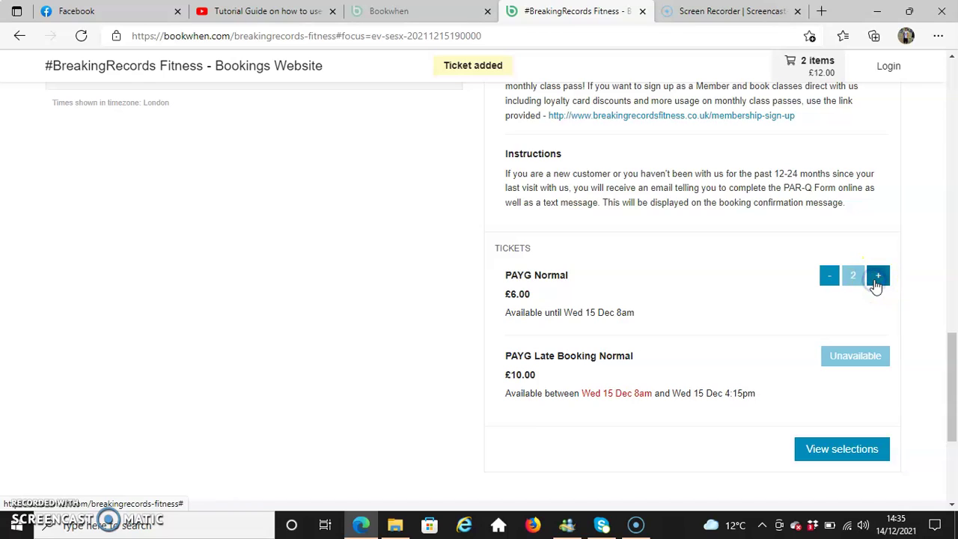
left_click(875, 281)
left_click(829, 277)
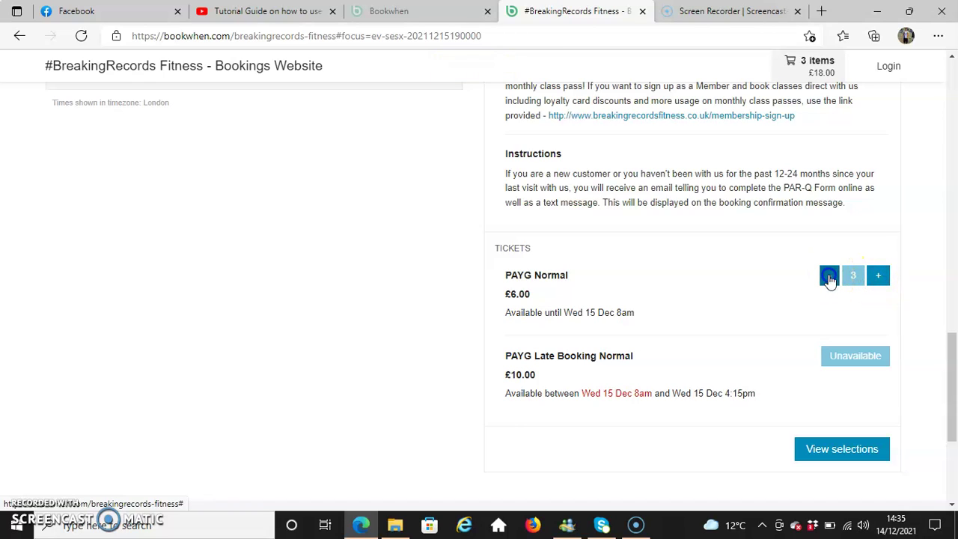
left_click(829, 276)
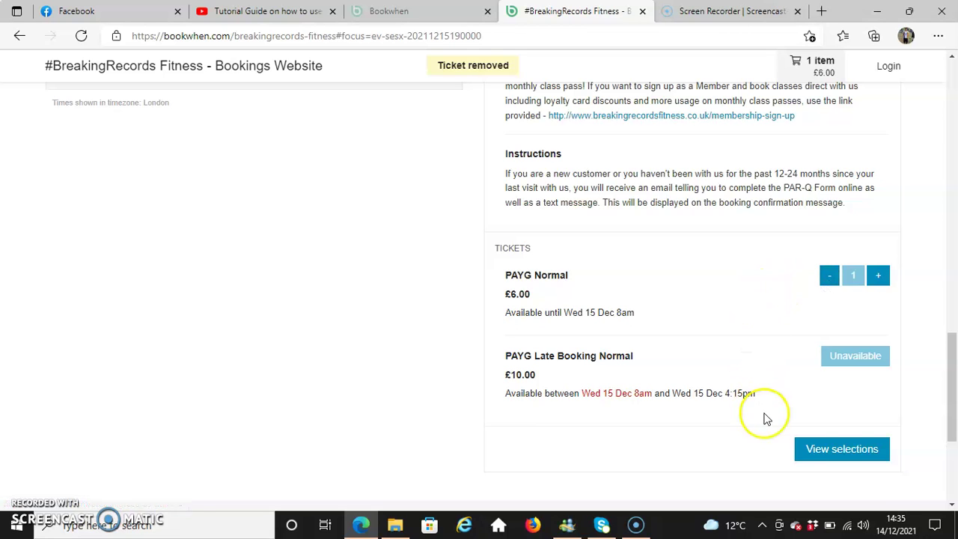
- View the basket showing Supple Strength Fitness Class, Wed 15 Dec 7–8pm, one PAYG Normal ticket, £6.00
left_click(842, 449)
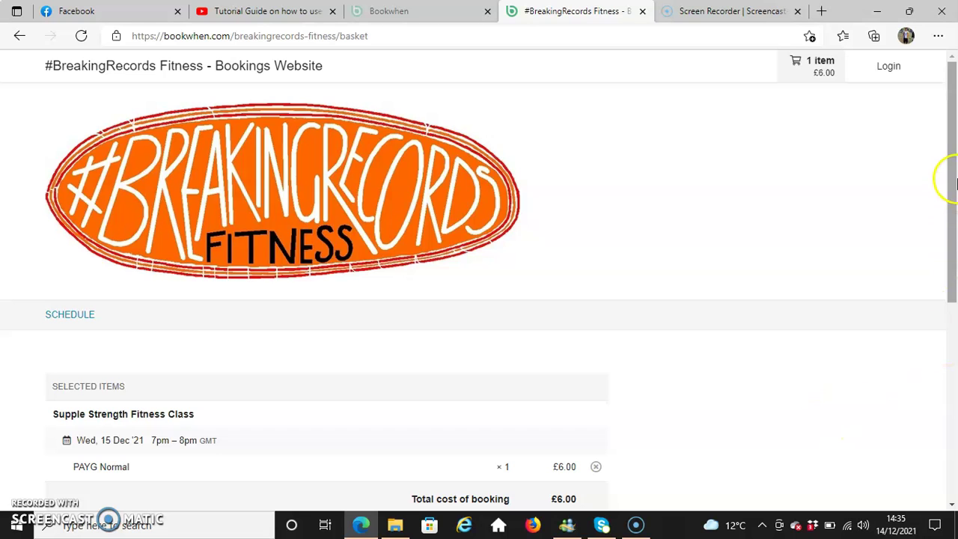
left_click_drag(950, 166, 950, 267)
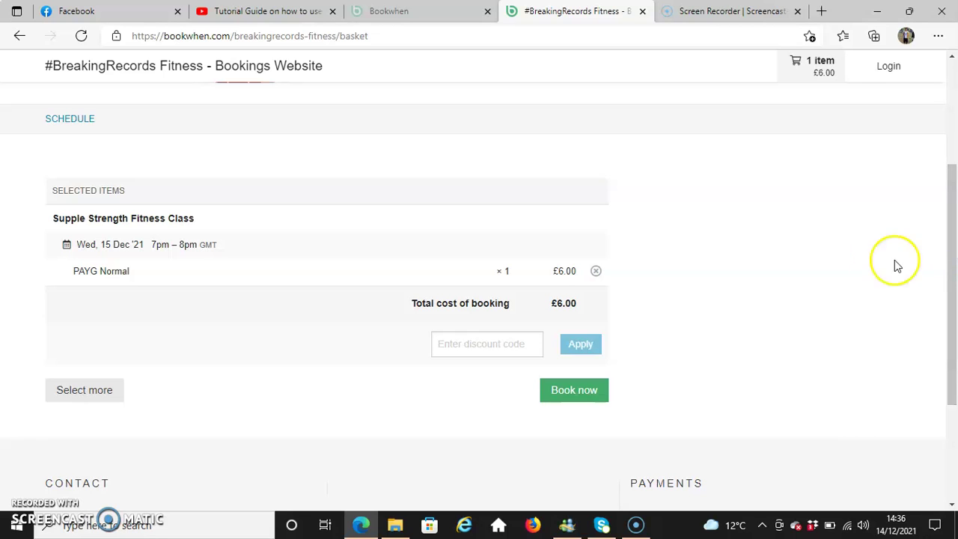
left_click(29, 500)
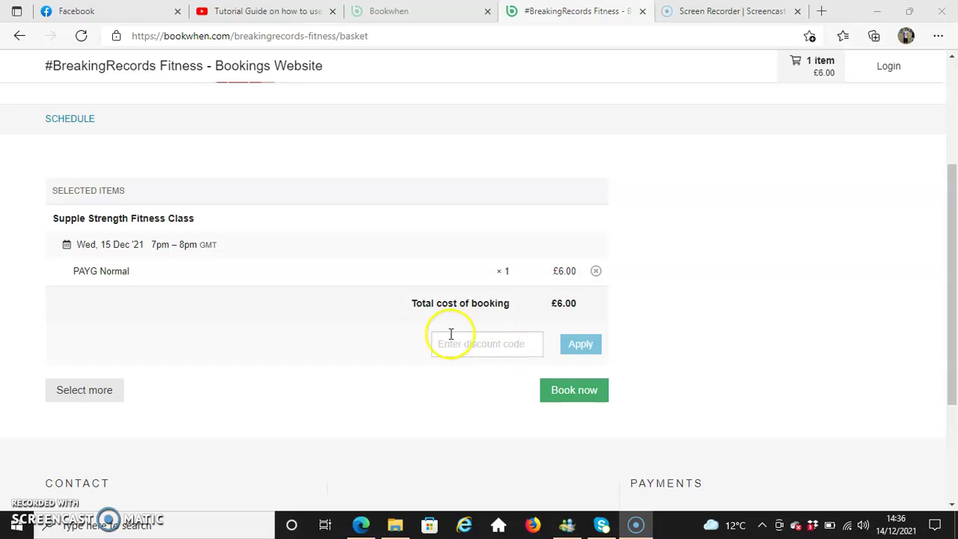
- Apply the 100%-off discount code FITNESS, then delete it so the total returns to £6.00
left_click(491, 344)
type("fi")
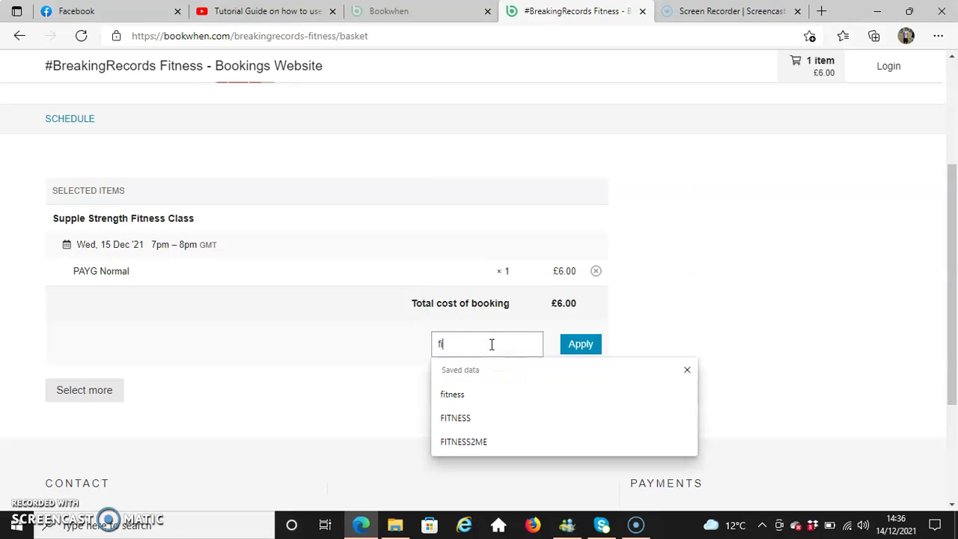
type("tness")
left_click(588, 343)
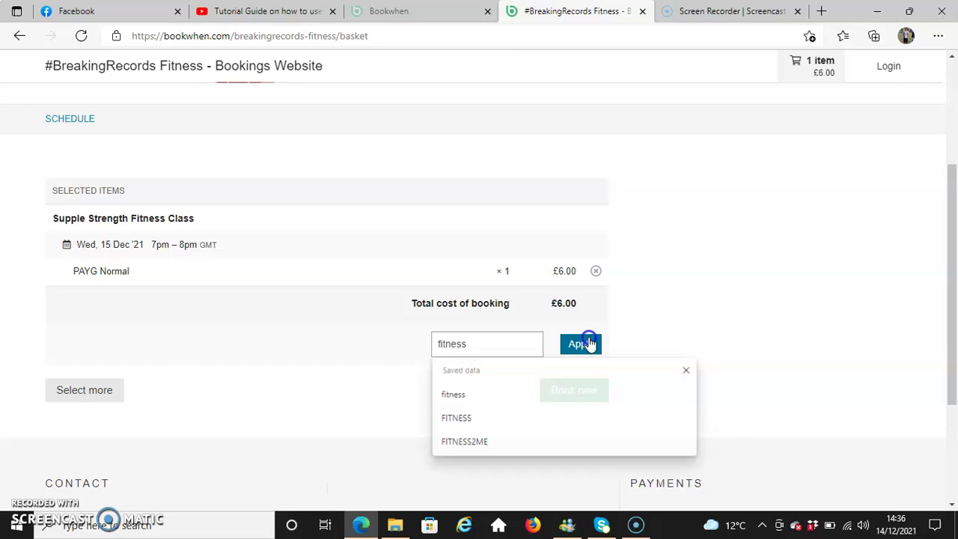
scroll(946, 288, "down", 2)
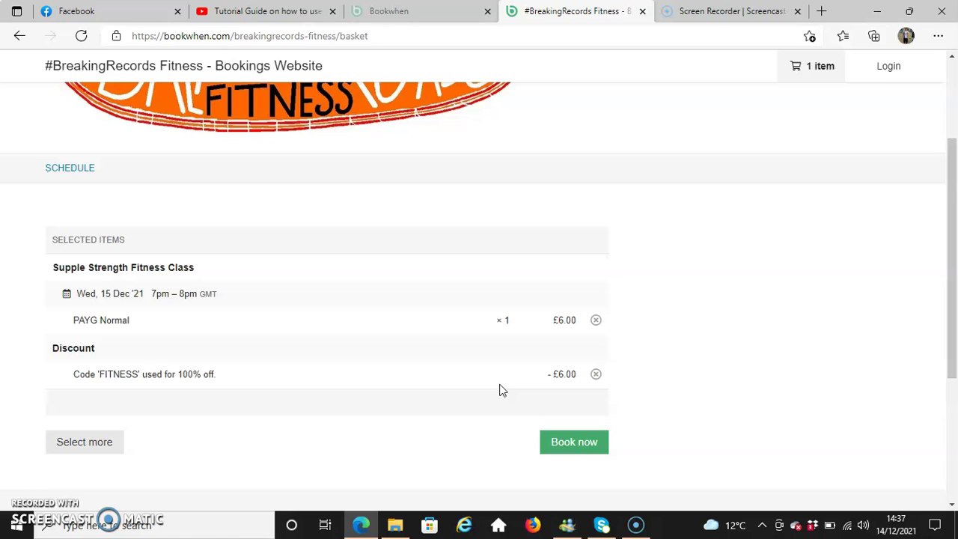
left_click(595, 374)
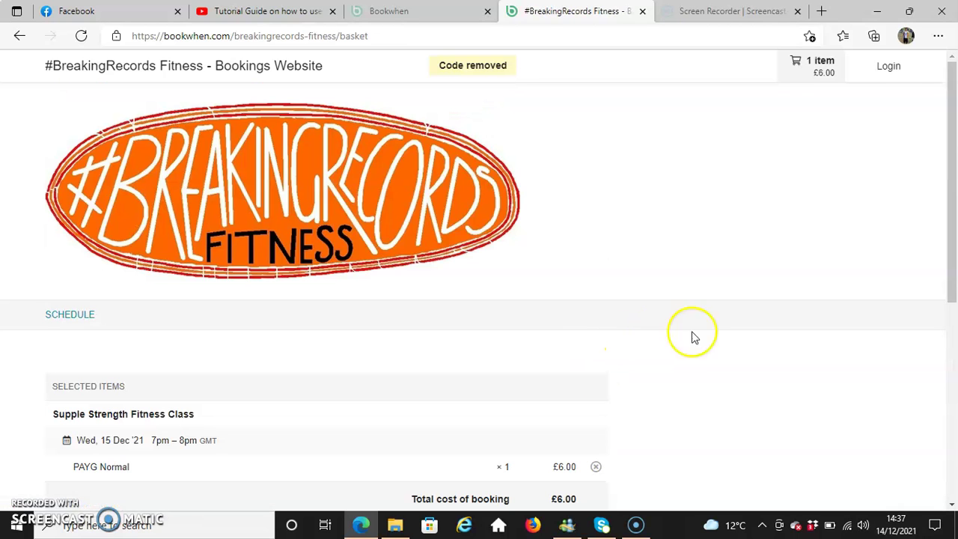
left_click_drag(949, 184, 947, 295)
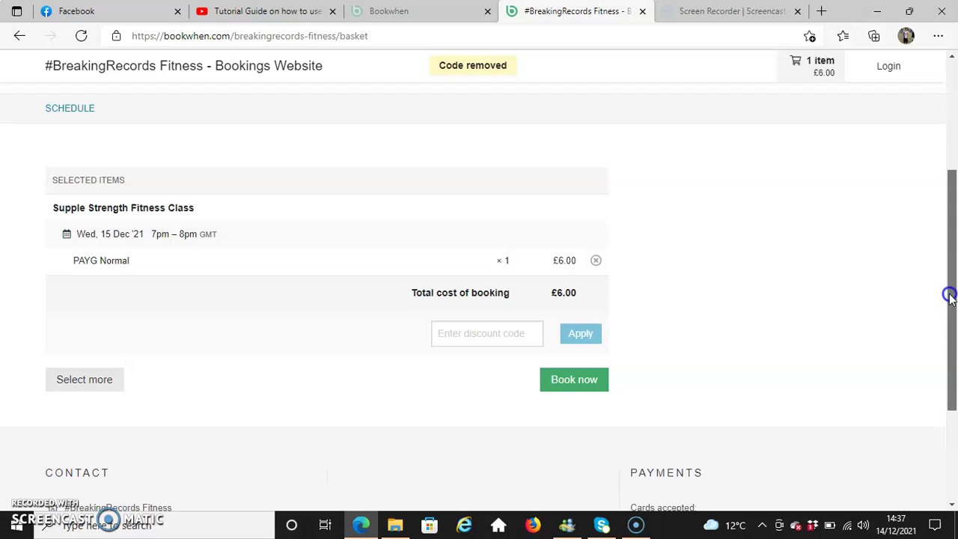
- Book now, fill in the booker's saved e-mail address from autofill, and continue to Details
left_click(575, 376)
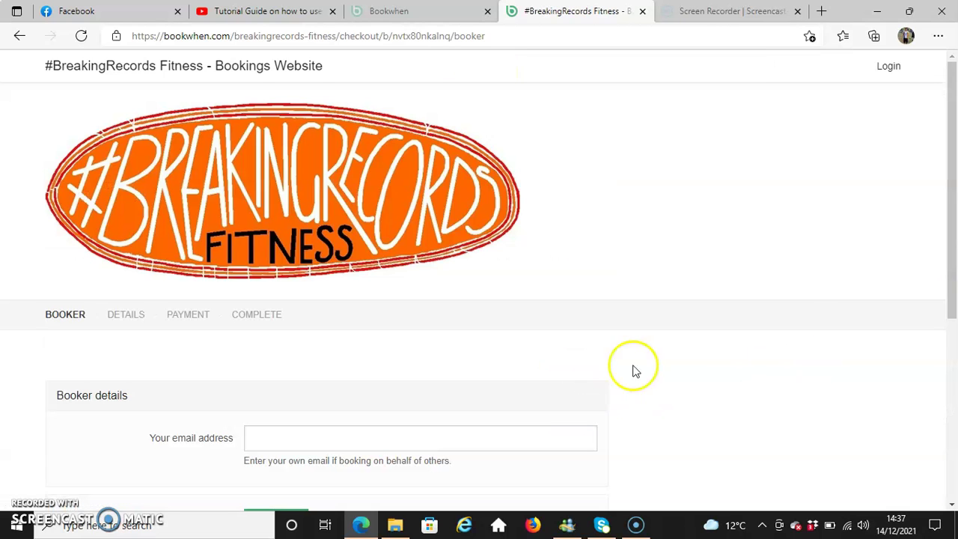
left_click_drag(947, 175, 943, 231)
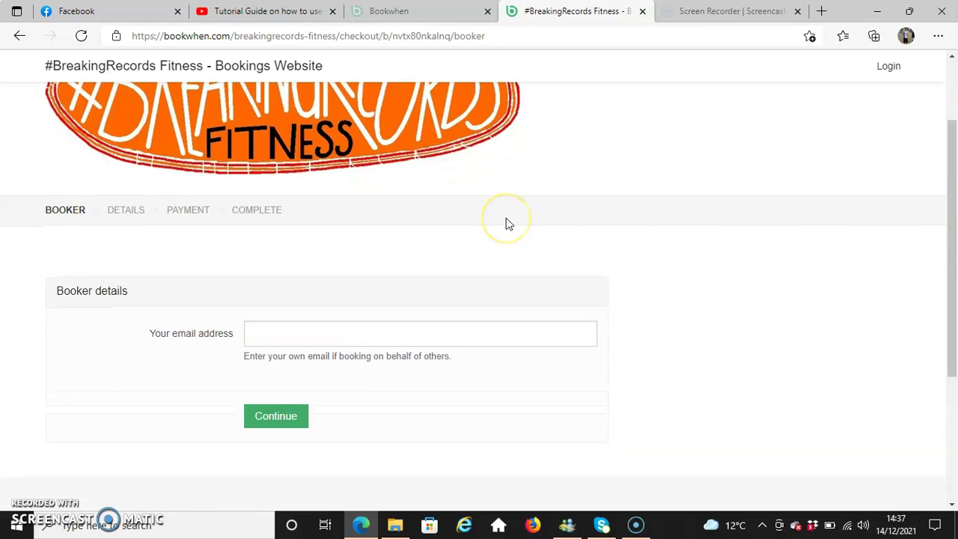
left_click(324, 337)
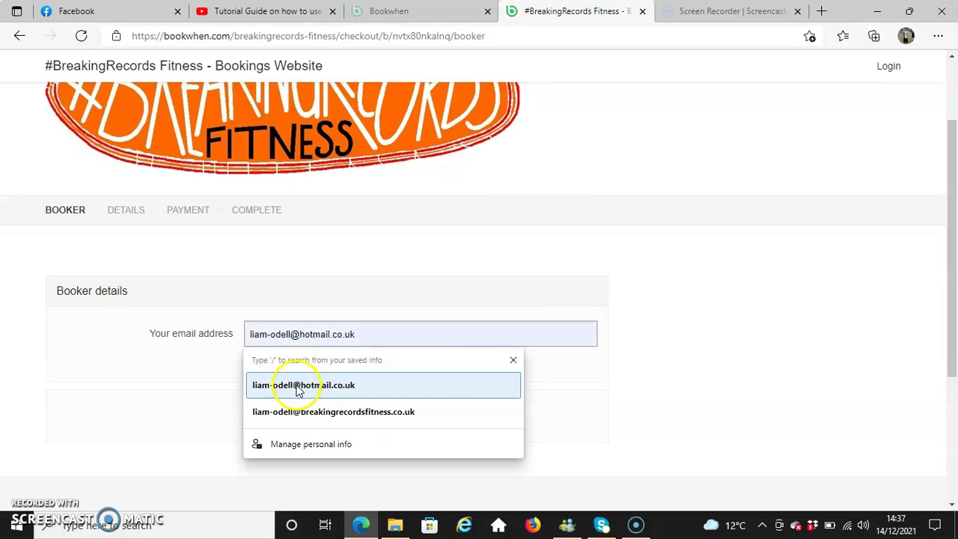
left_click(298, 388)
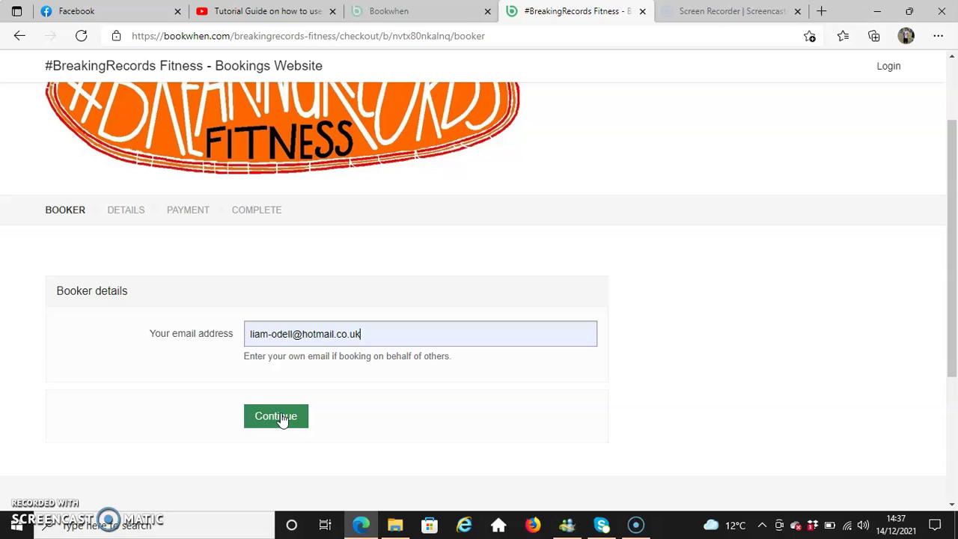
left_click(282, 418)
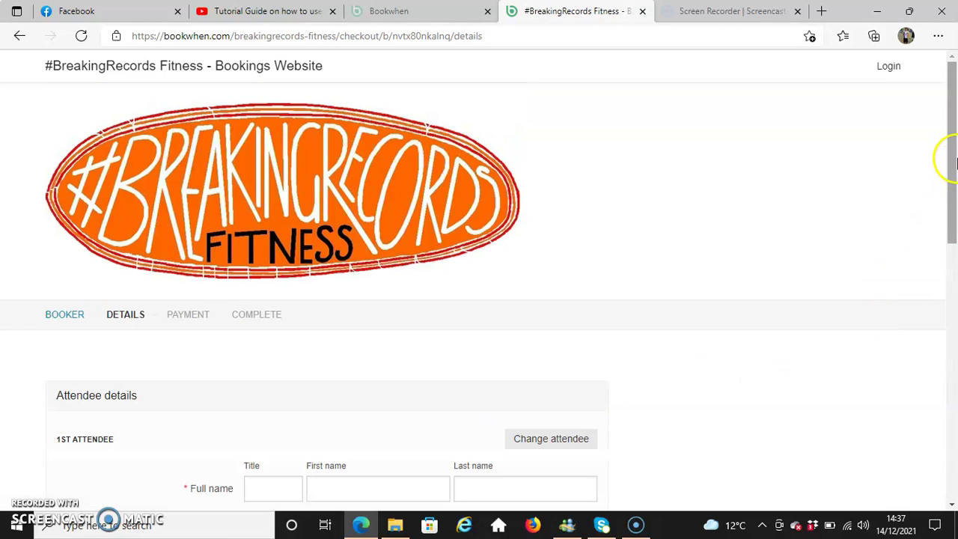
- Set the attendee's title to Mr and autofill their first name, last name and phone number
left_click_drag(954, 161, 952, 248)
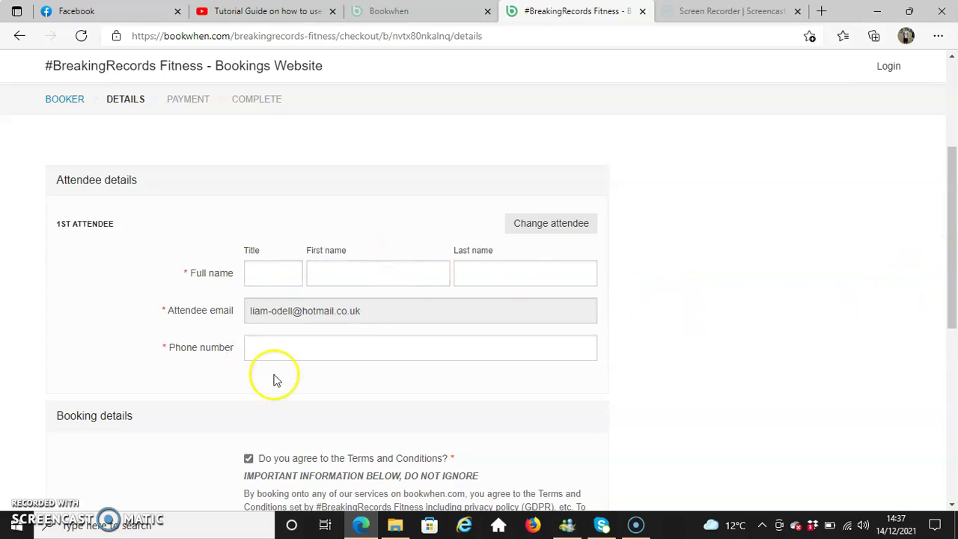
left_click(270, 273)
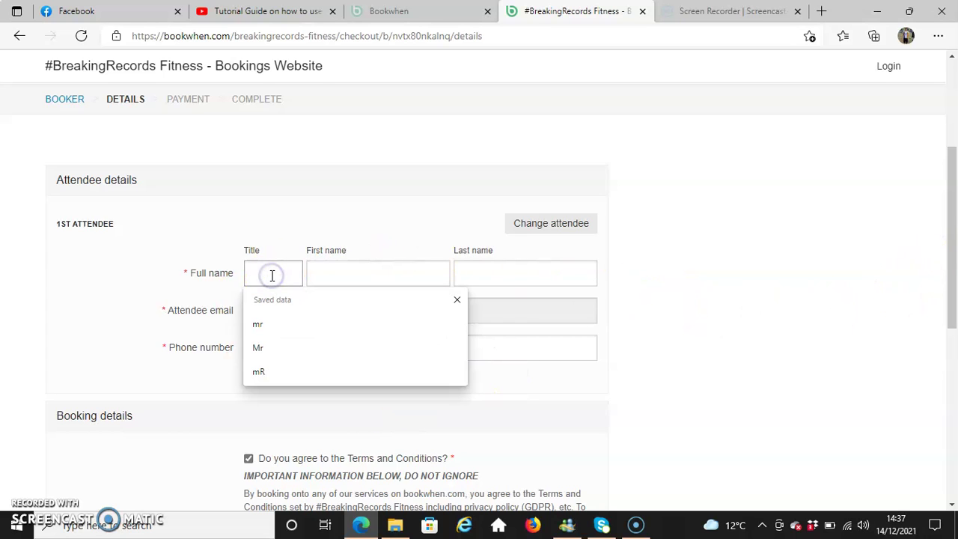
type("m")
left_click(281, 329)
left_click(379, 269)
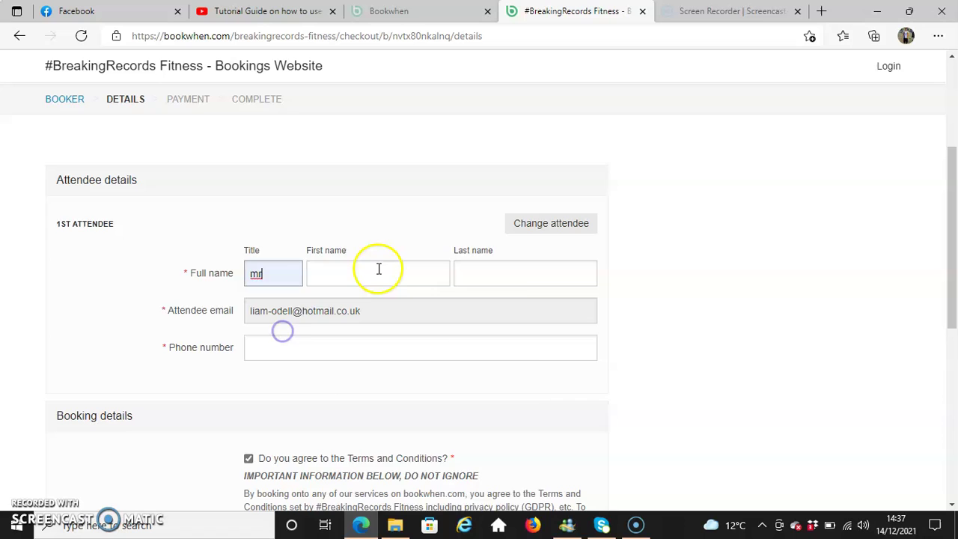
left_click(399, 357)
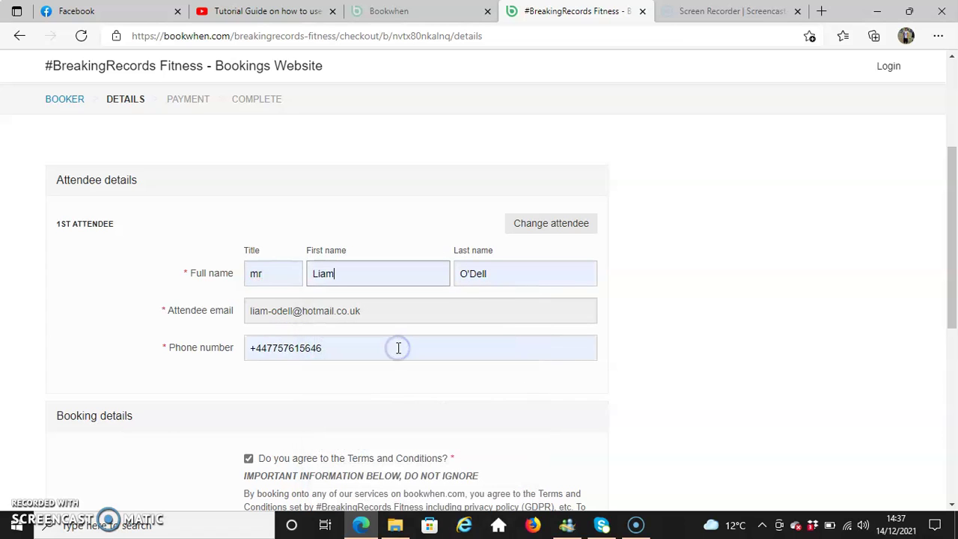
scroll(956, 217, "down", 1)
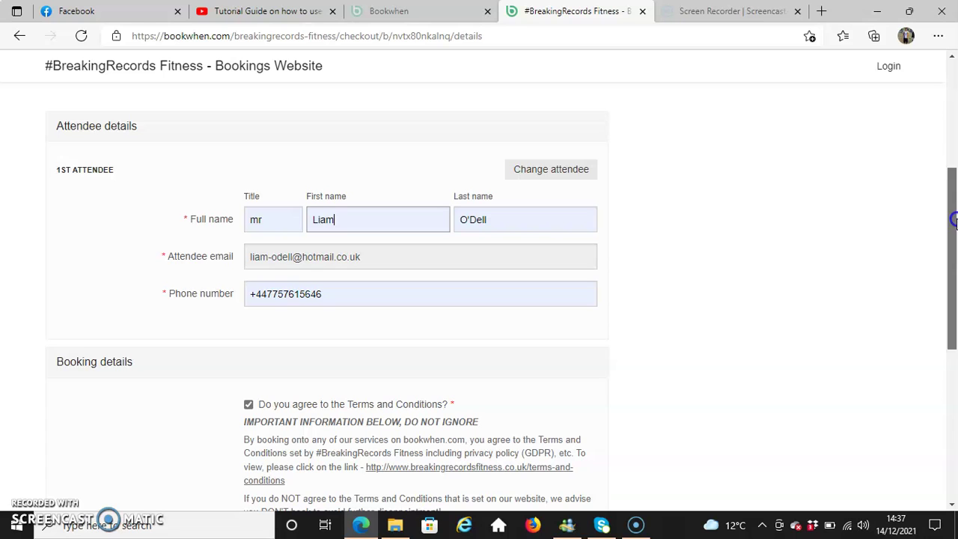
scroll(954, 219, "down", 1)
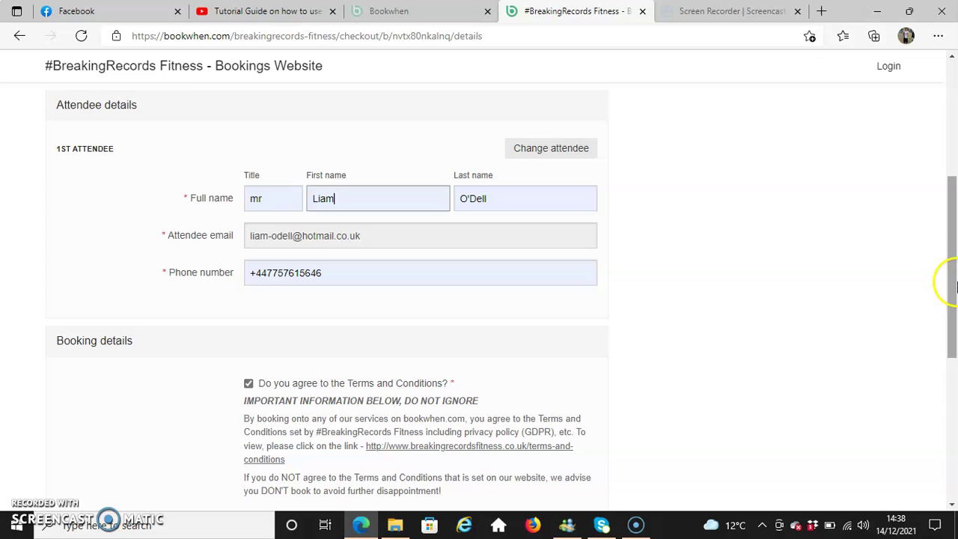
- Untick and re-tick the Terms and Conditions agreement, then continue to the Payment step
left_click_drag(954, 242, 948, 301)
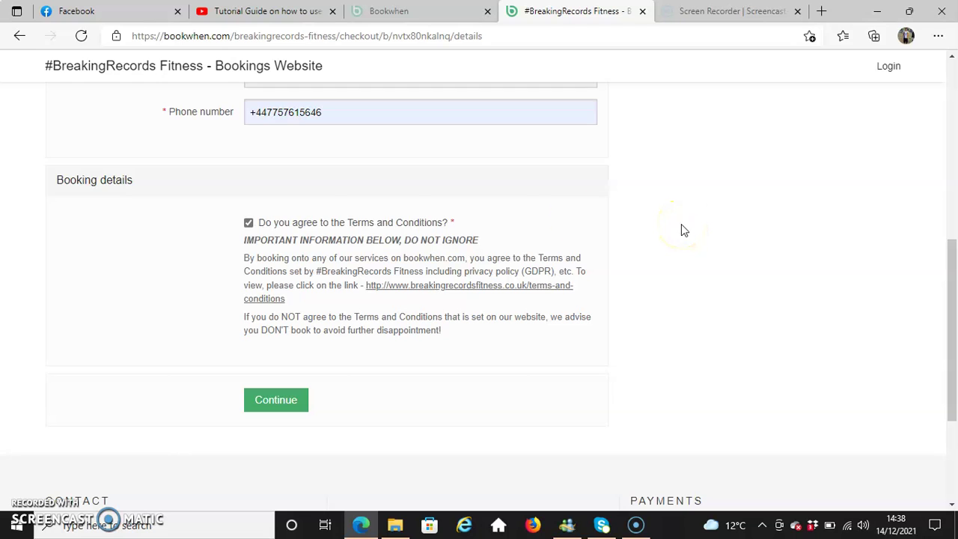
left_click(249, 222)
left_click(248, 223)
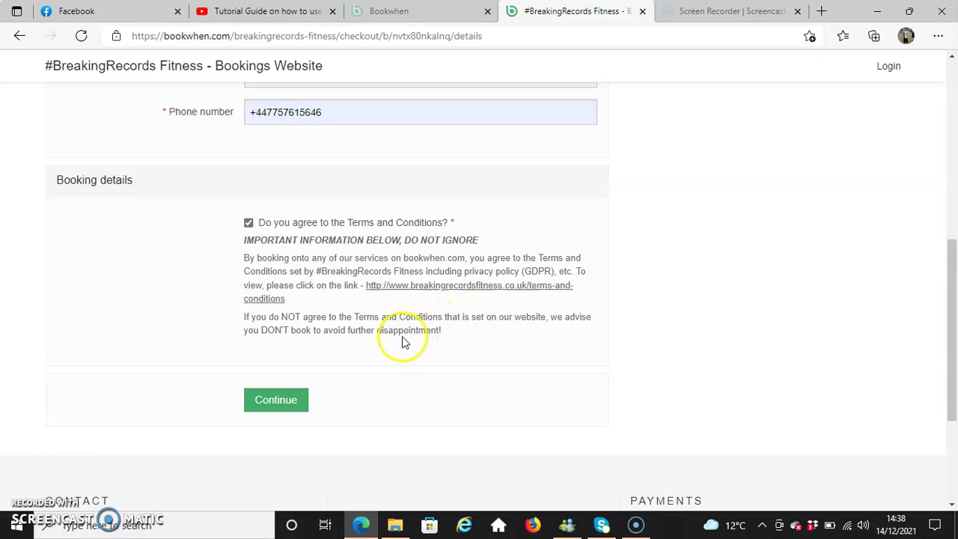
left_click(274, 403)
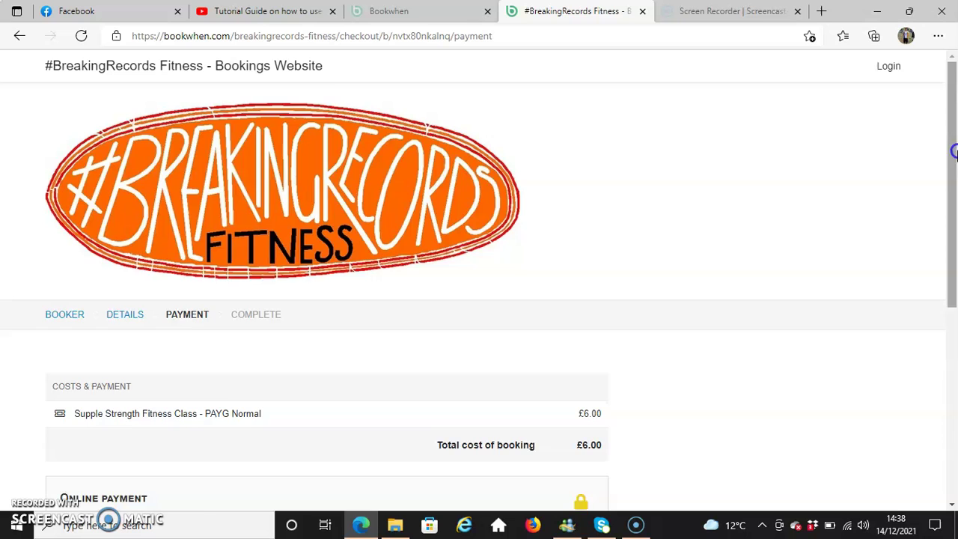
- Choose Pay by card to bring up the card payment form
left_click_drag(952, 154, 946, 239)
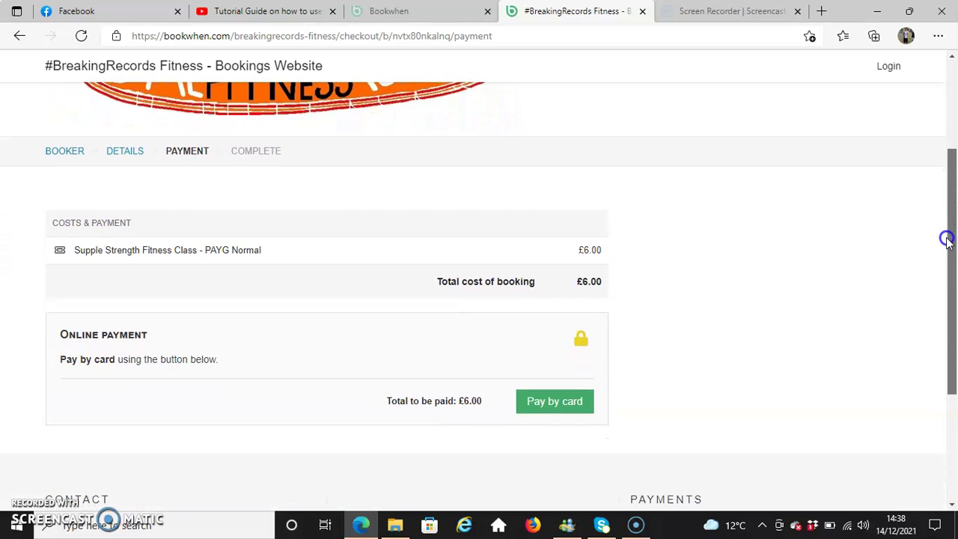
left_click_drag(946, 239, 947, 238)
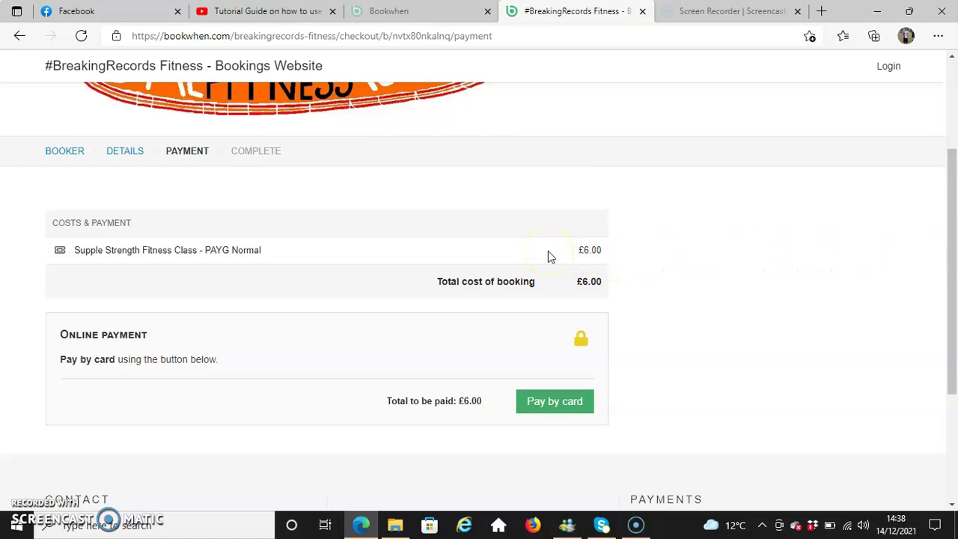
left_click(558, 401)
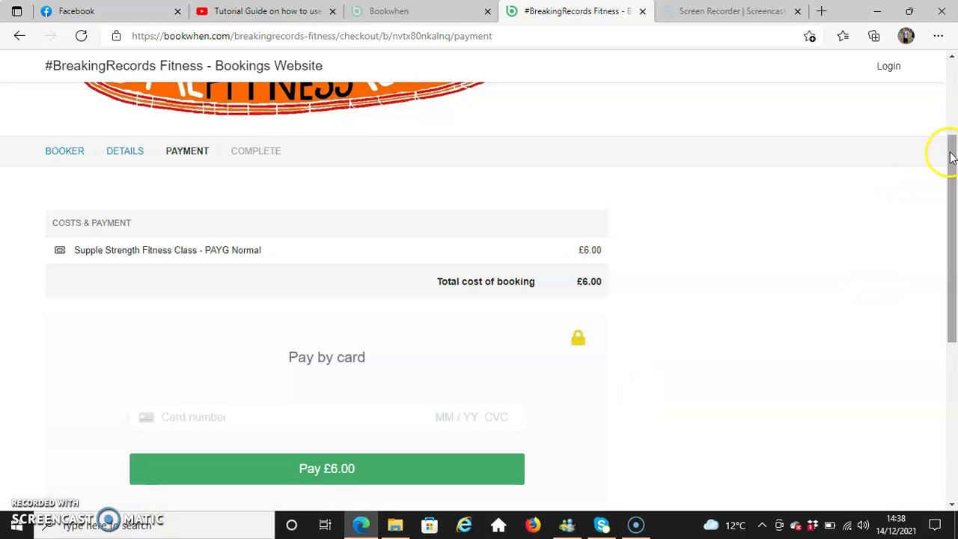
- Select the Card number field and attempt the £6.00 payment
left_click_drag(950, 156, 947, 203)
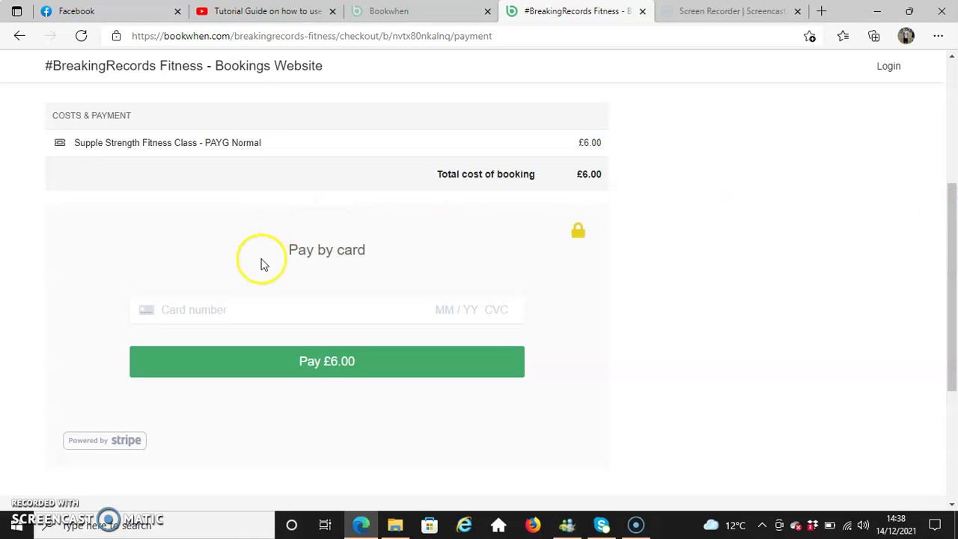
left_click(167, 311)
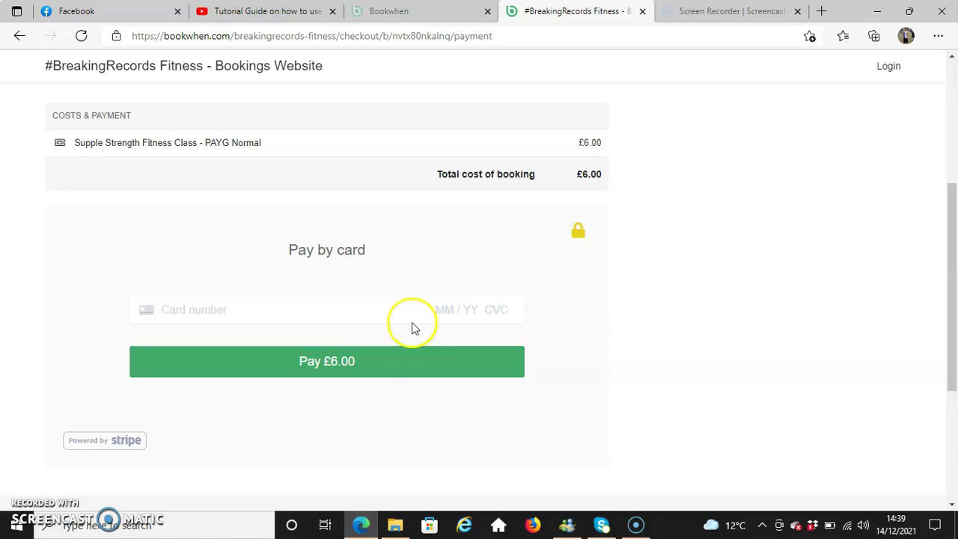
left_click(370, 370)
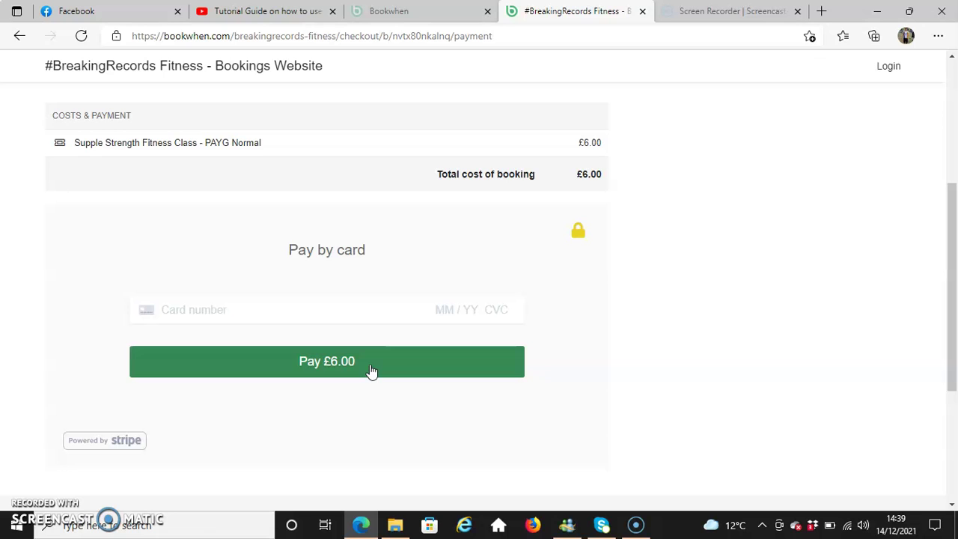
left_click_drag(951, 316, 785, 232)
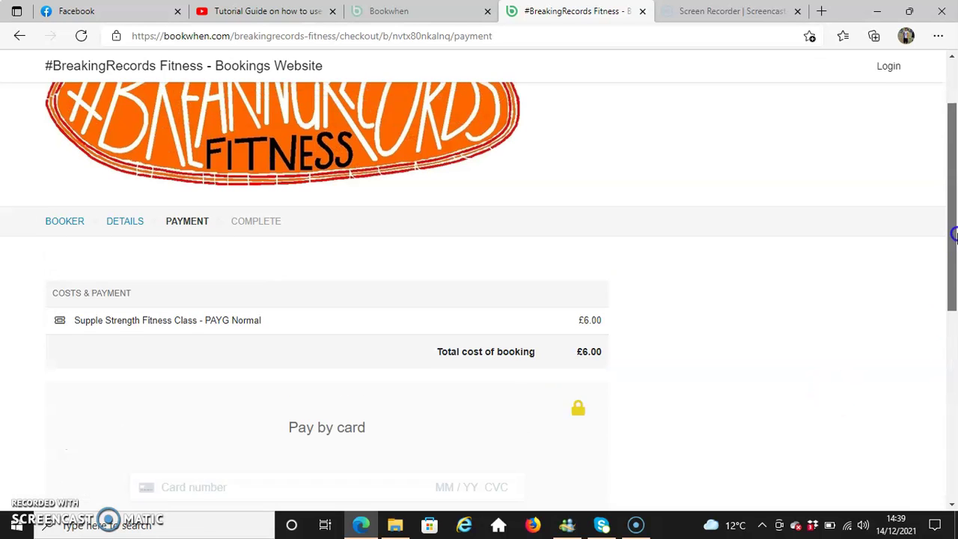
- Go back via the '#BreakingRecords Fitness - Bookings Website' header link and scroll through the welcome text and schedule
left_click(212, 146)
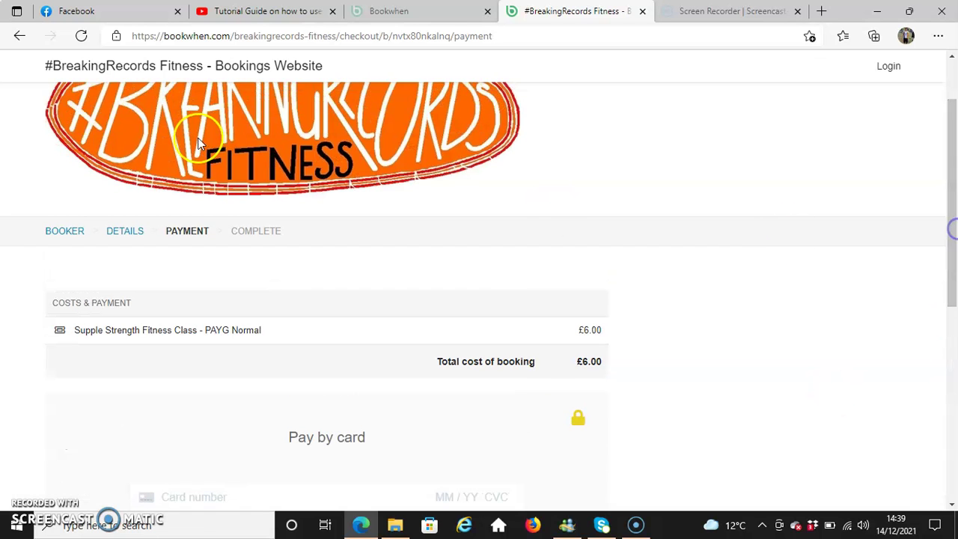
left_click(203, 78)
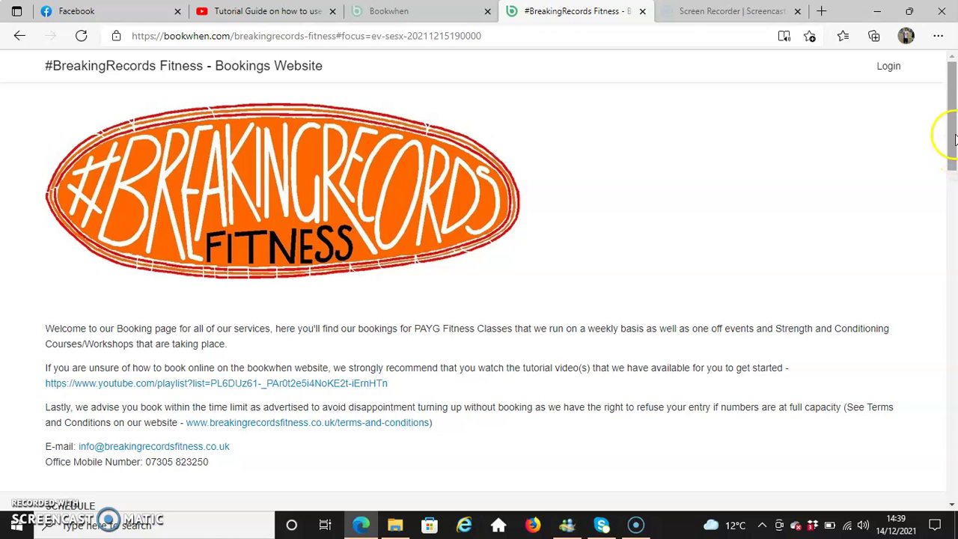
left_click_drag(953, 134, 948, 178)
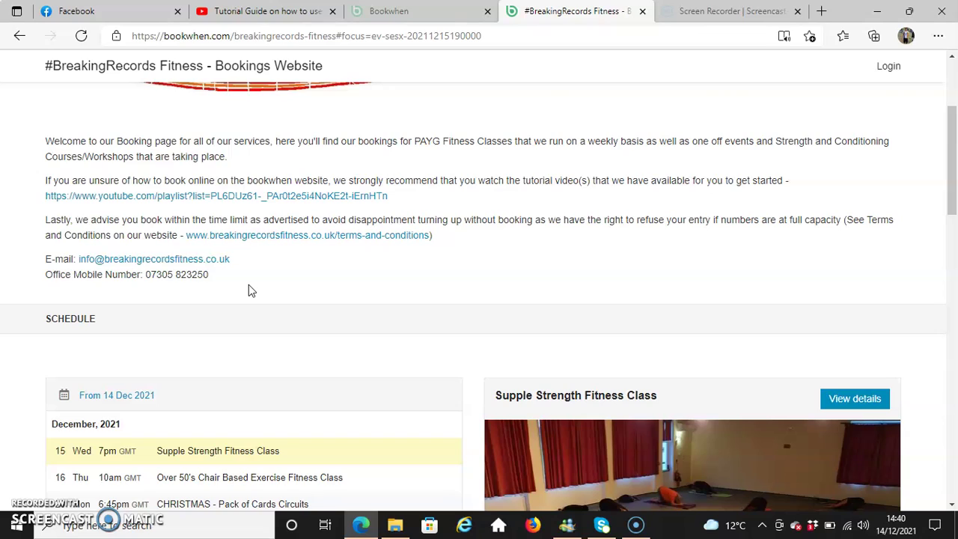
left_click_drag(944, 146, 944, 180)
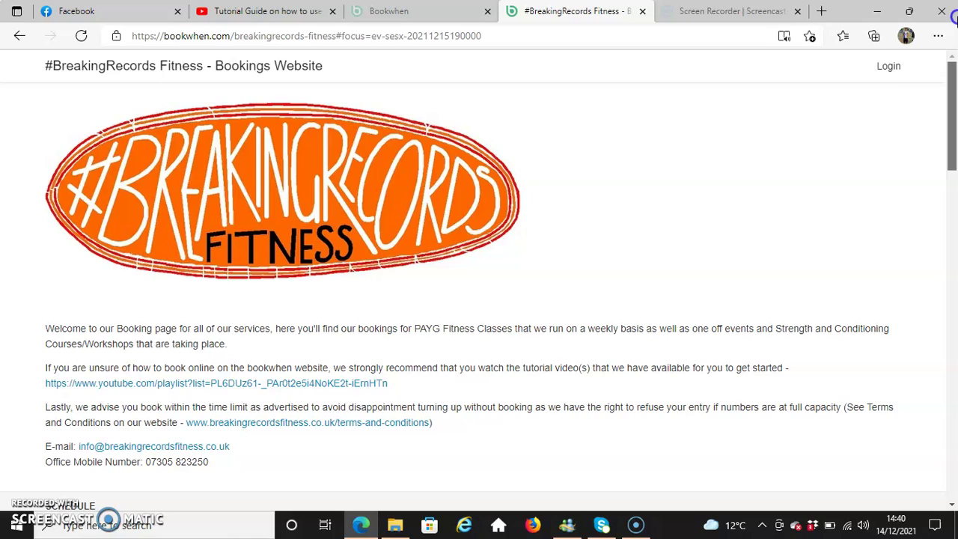